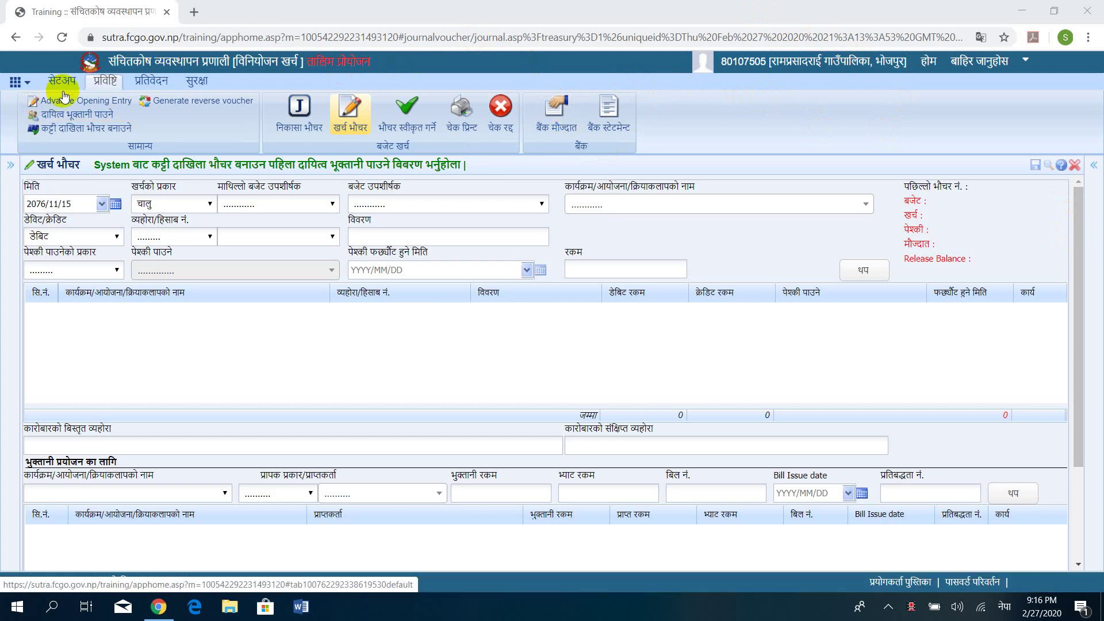
Open the बजेट module and look over the list of available modules, including the विनियोजन लेखांकन submodules
left_click(16, 82)
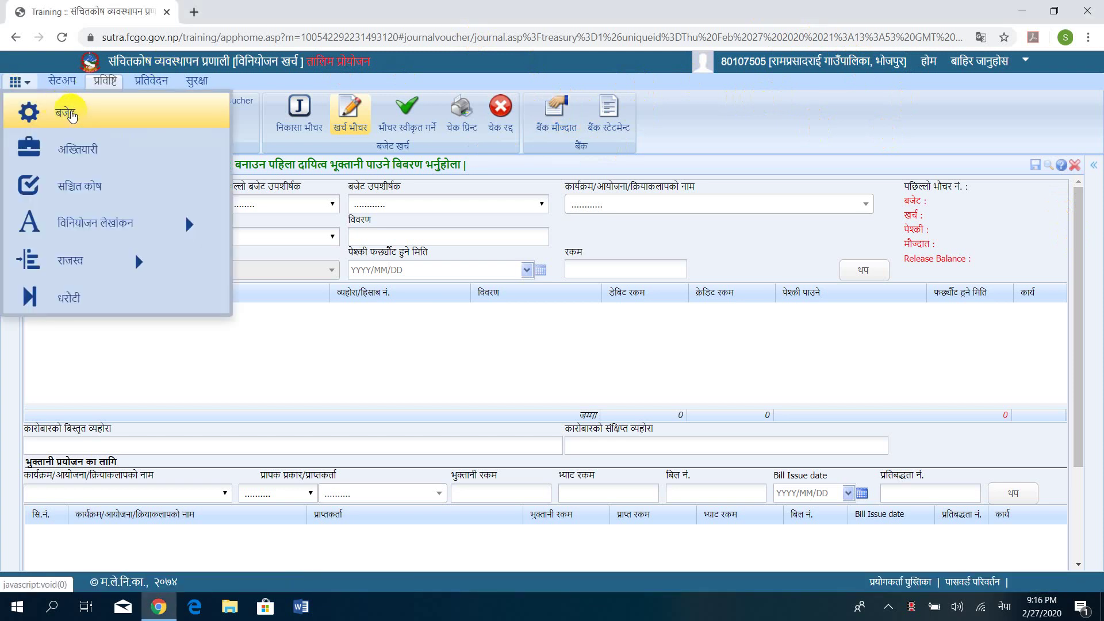
left_click(73, 115)
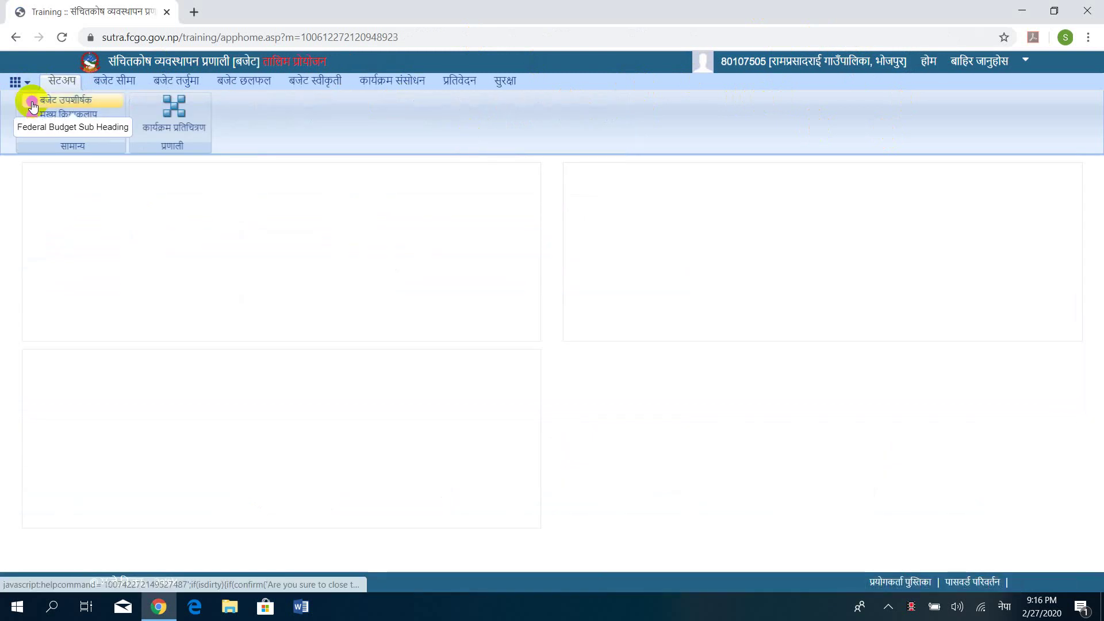
left_click(18, 90)
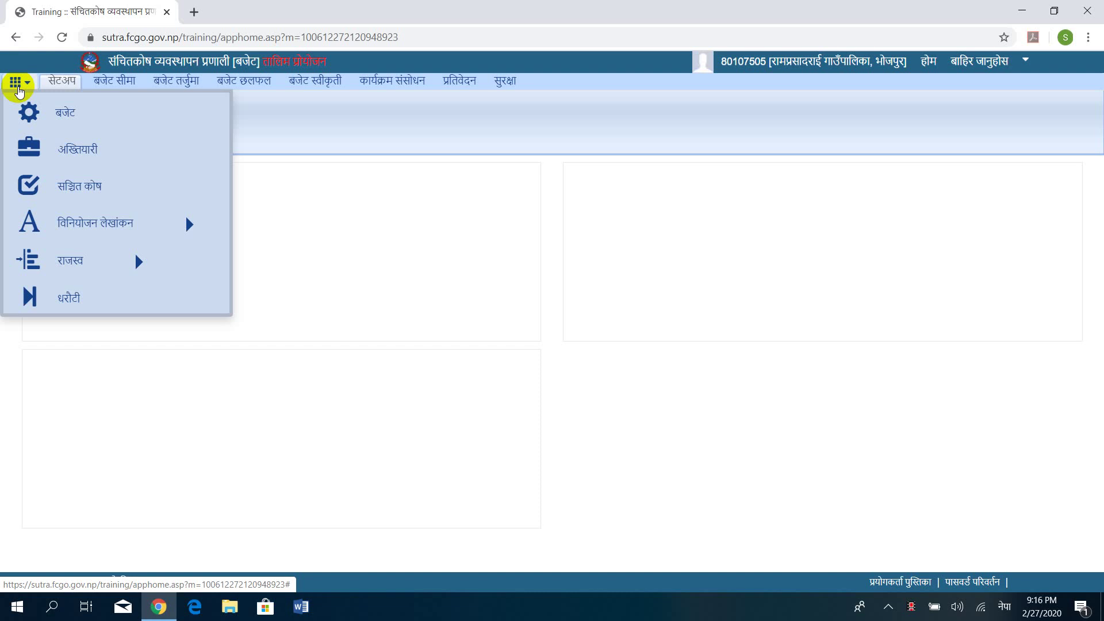
left_click(355, 130)
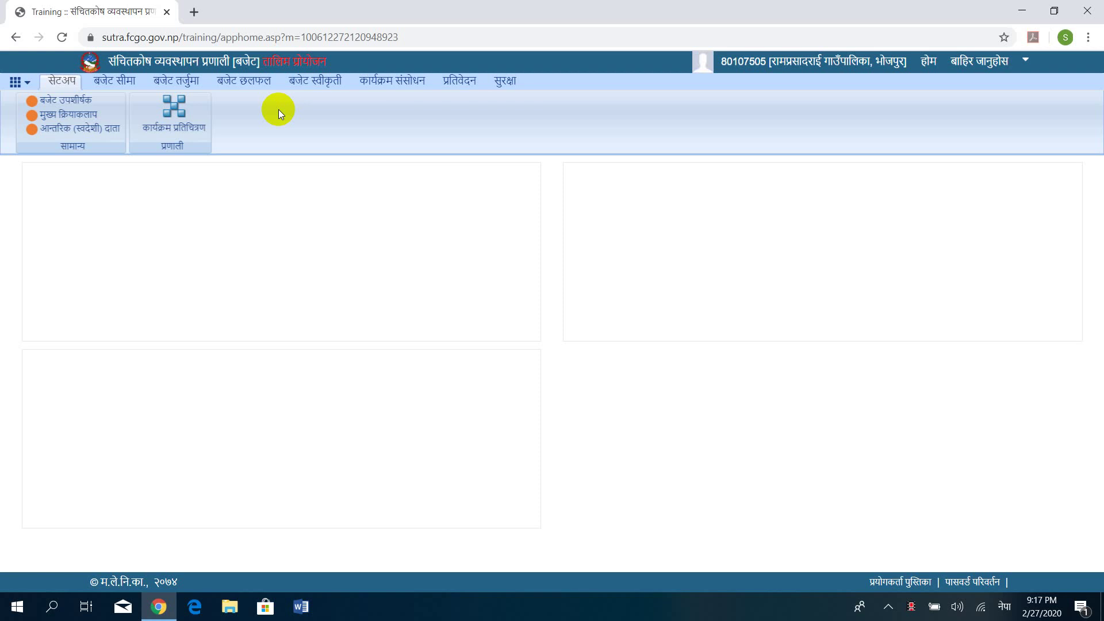
left_click(19, 82)
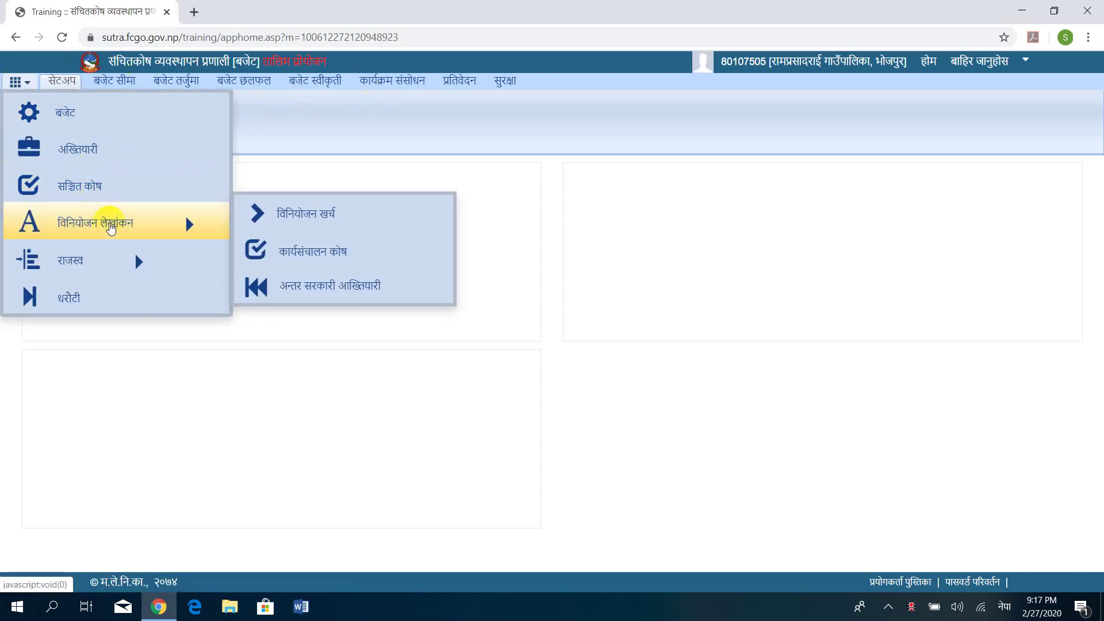
mouse_move(222, 225)
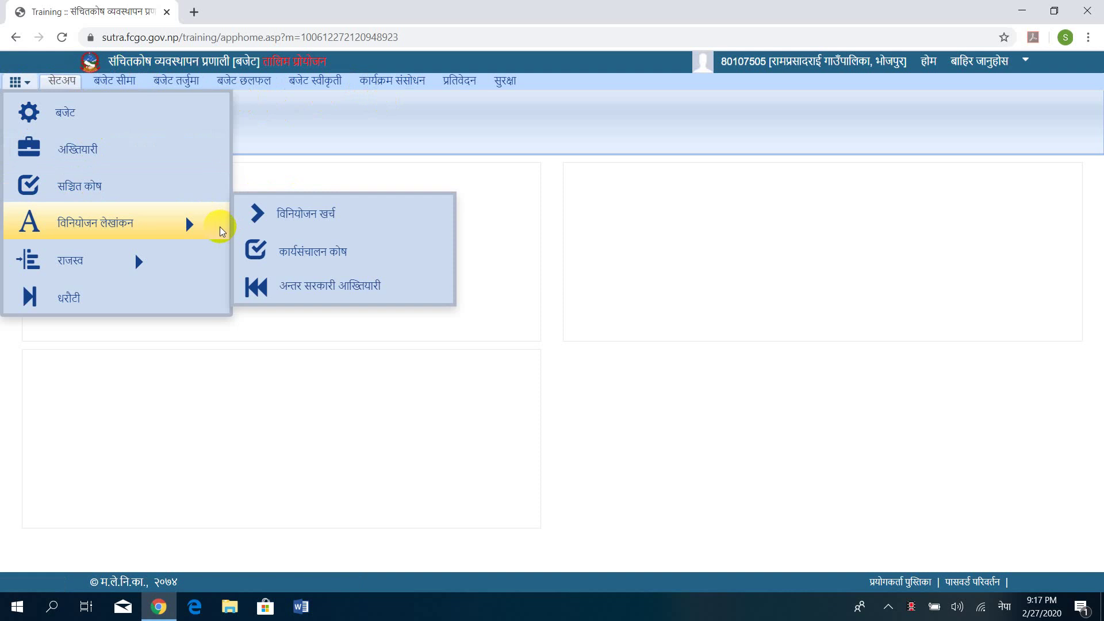
left_click(274, 227)
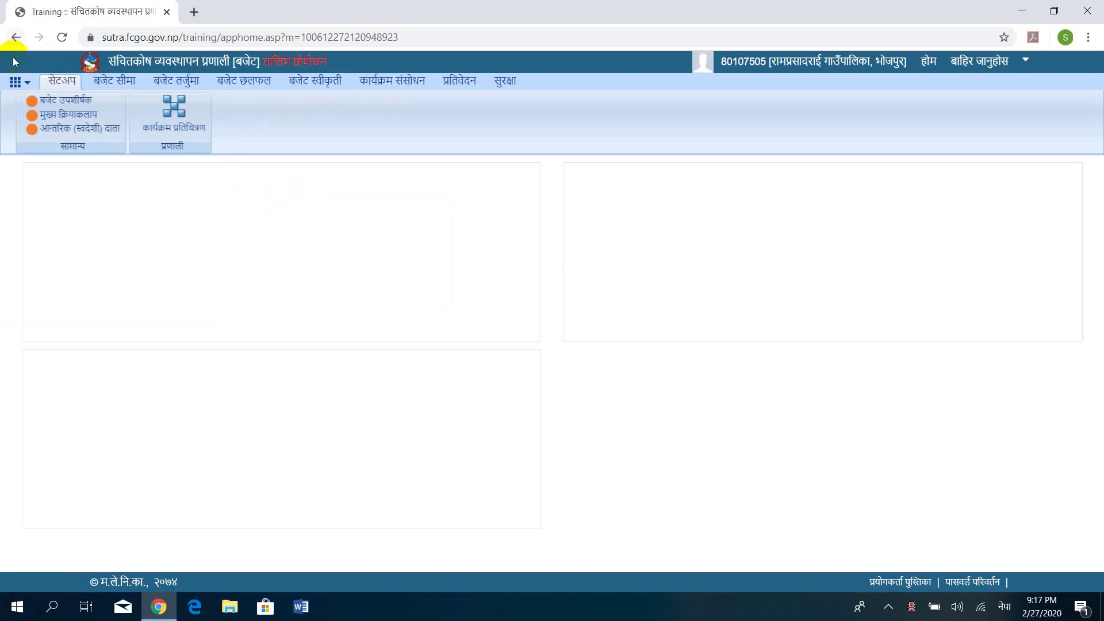
Switch to the विनियोजन खर्च module under विनियोजन लेखांकन and show its प्रविष्टि commands
left_click(17, 82)
mouse_move(67, 216)
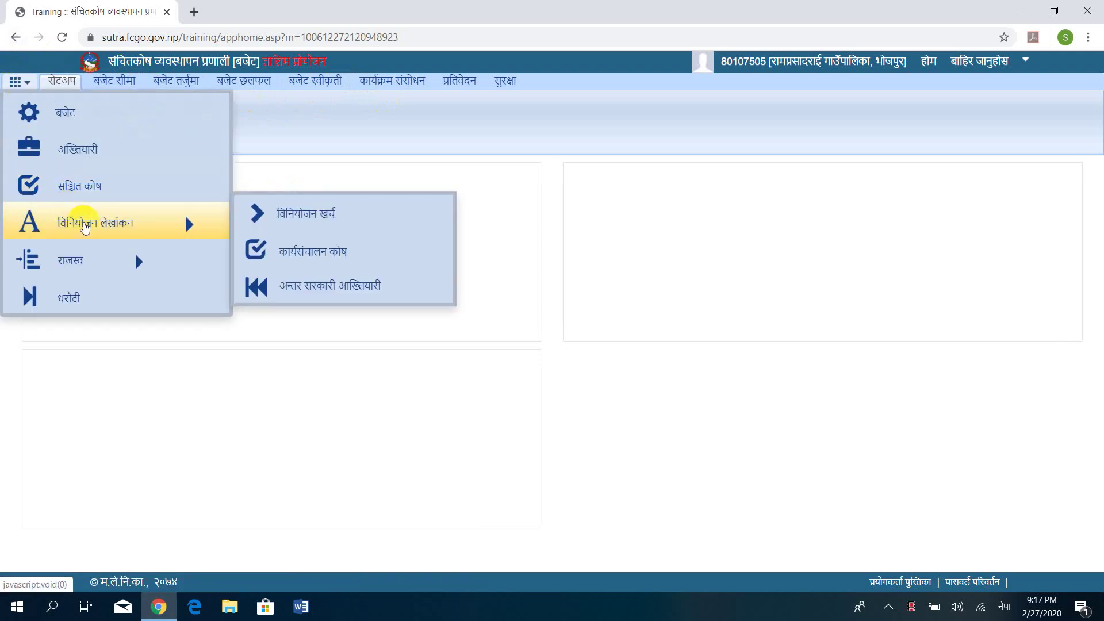
left_click(274, 228)
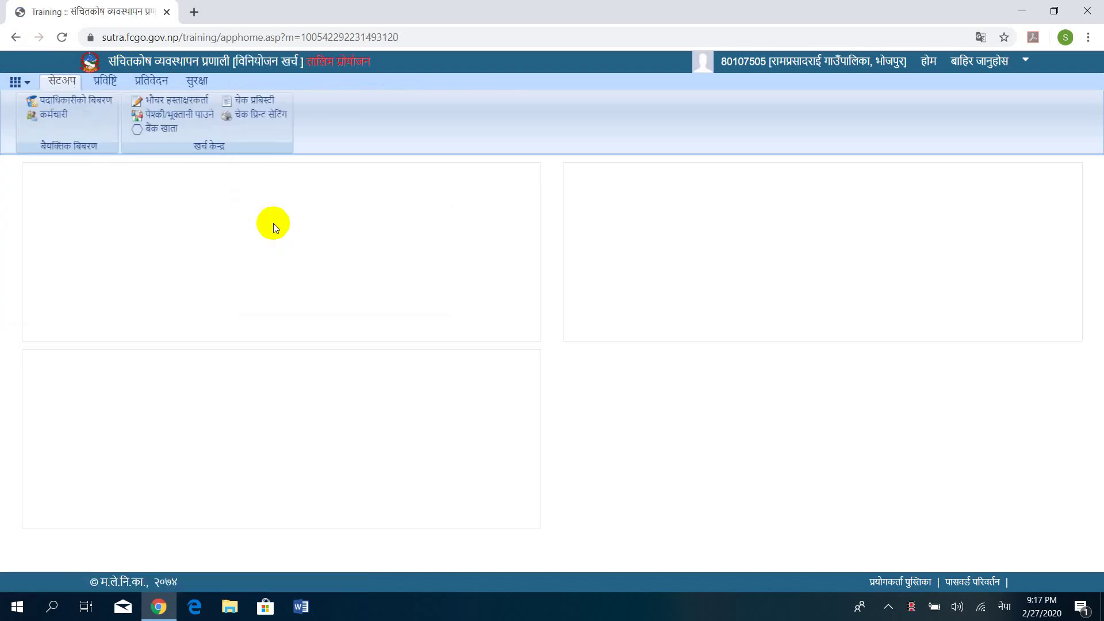
left_click(109, 79)
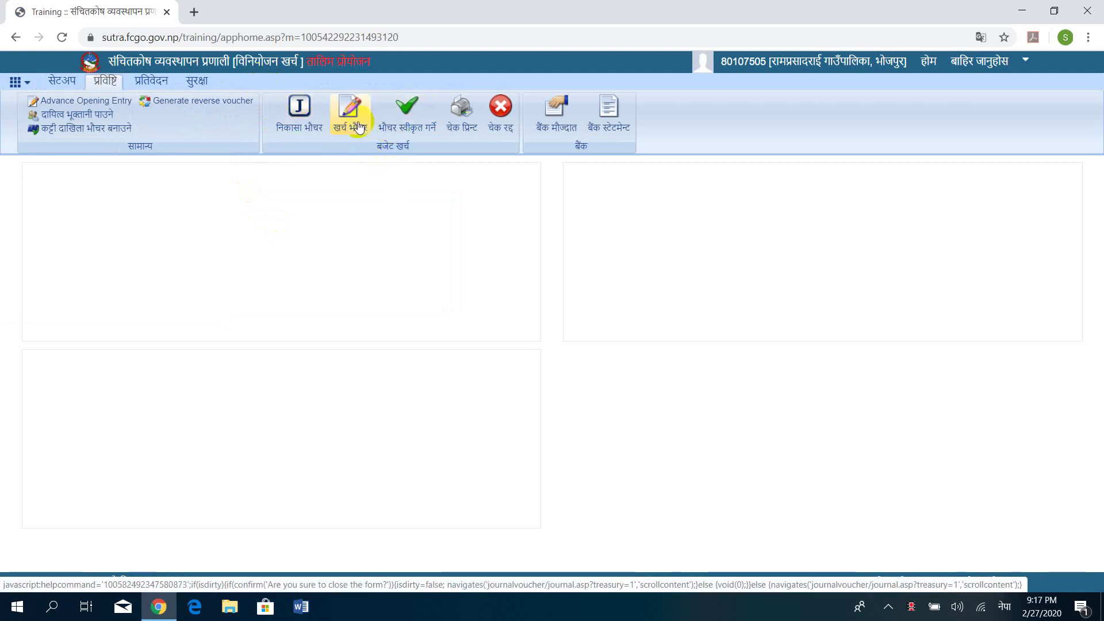
In the चेक रद्द form, try to look up a cheque for cancellation under the नेपाल बैंक लिमिटेड चालु खर्च खाता account
left_click(501, 115)
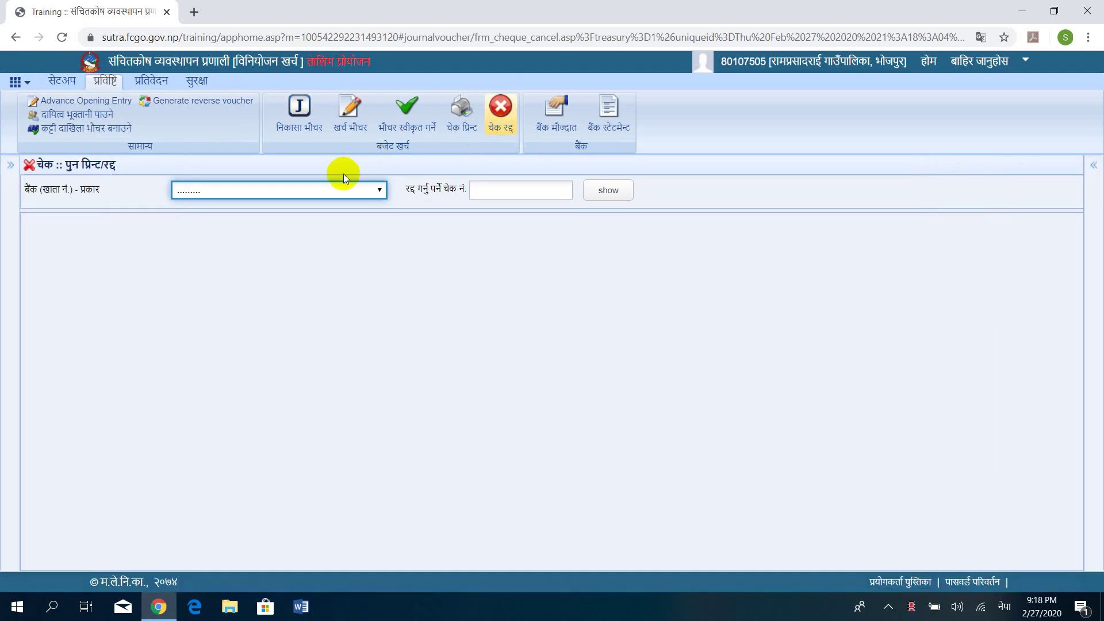
left_click(354, 190)
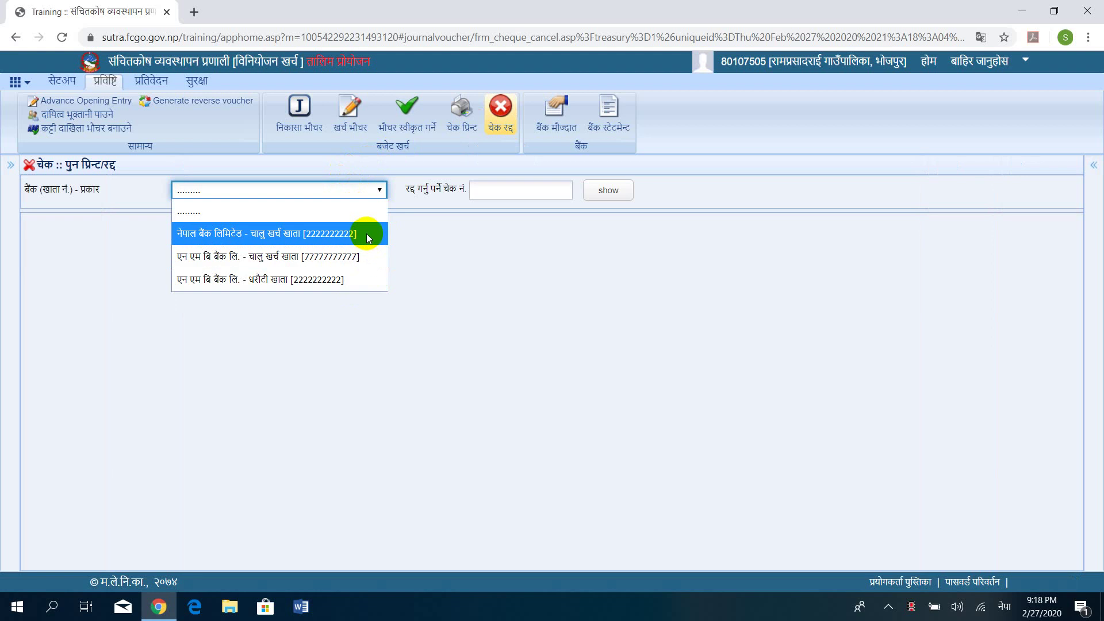
left_click(488, 270)
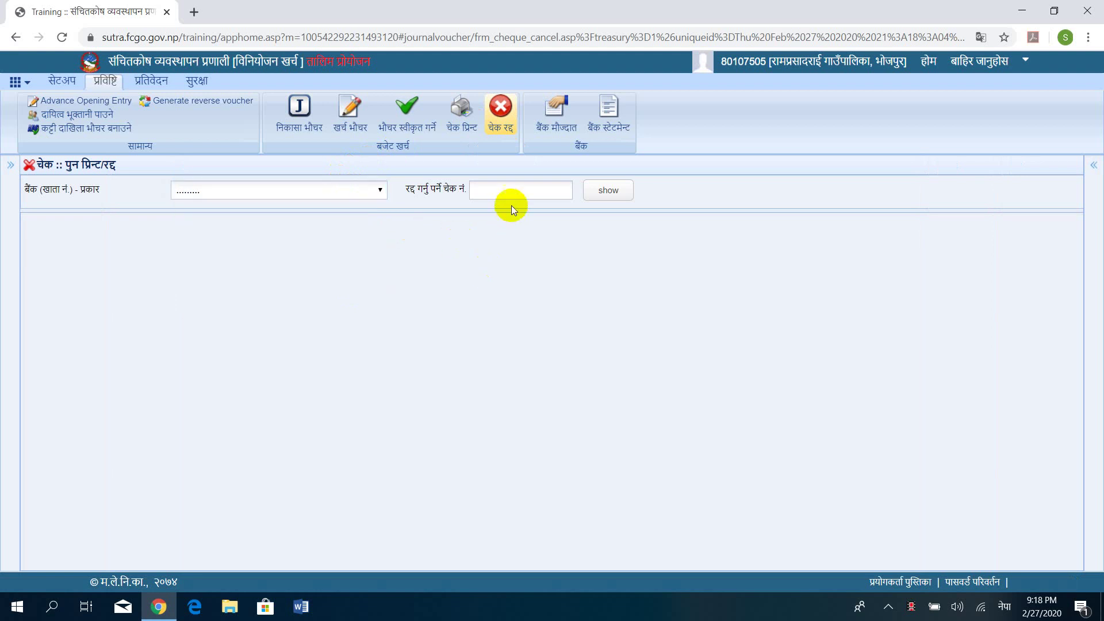
left_click(365, 192)
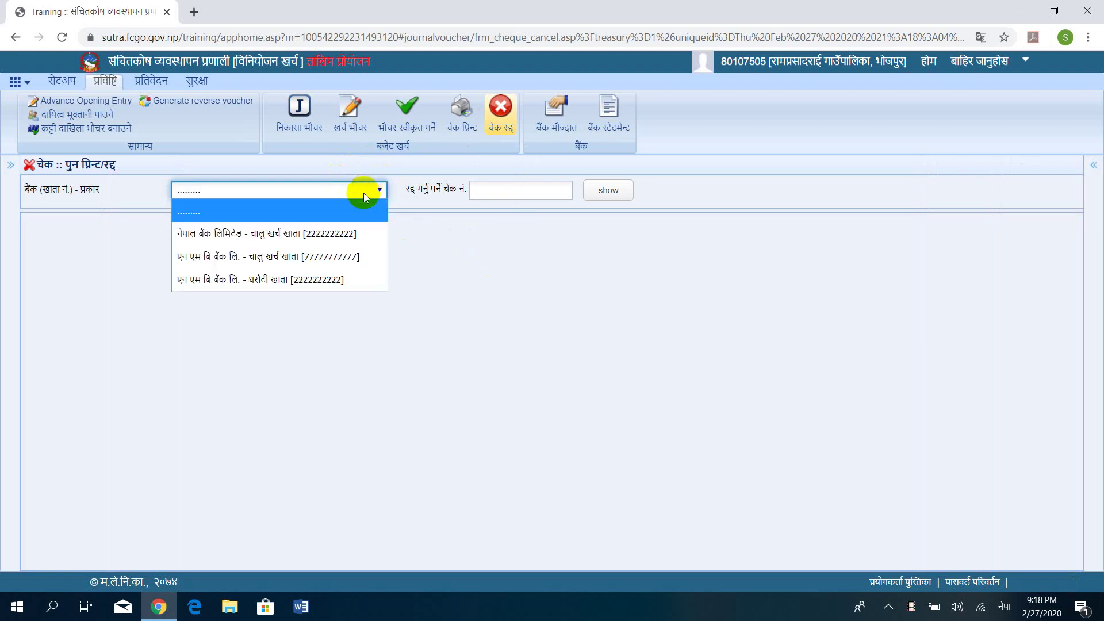
left_click(348, 234)
left_click(502, 192)
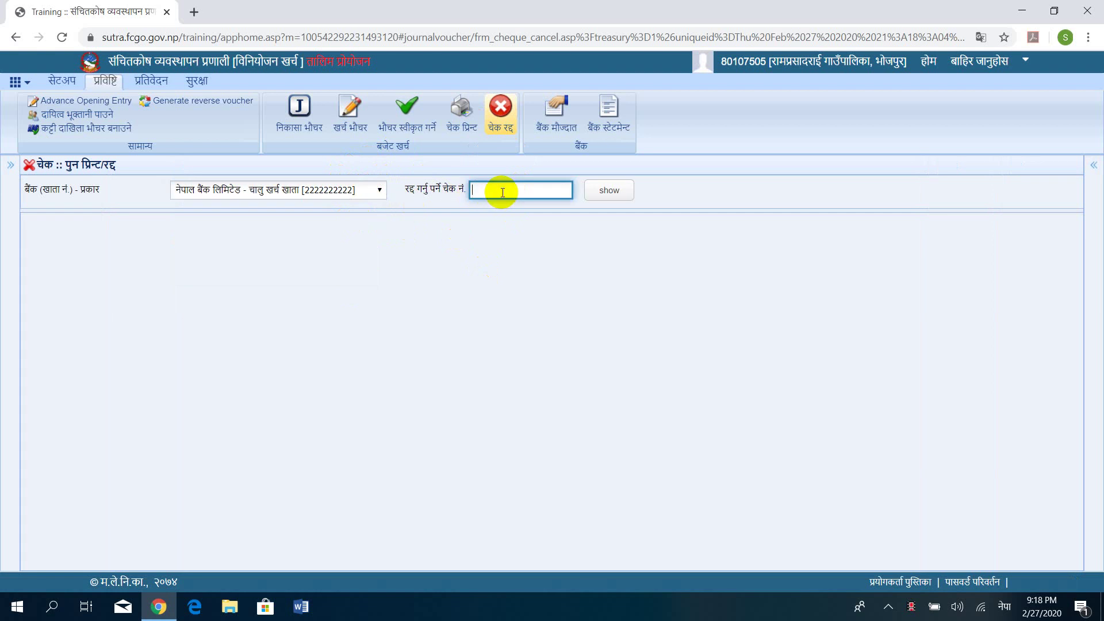
left_click(609, 201)
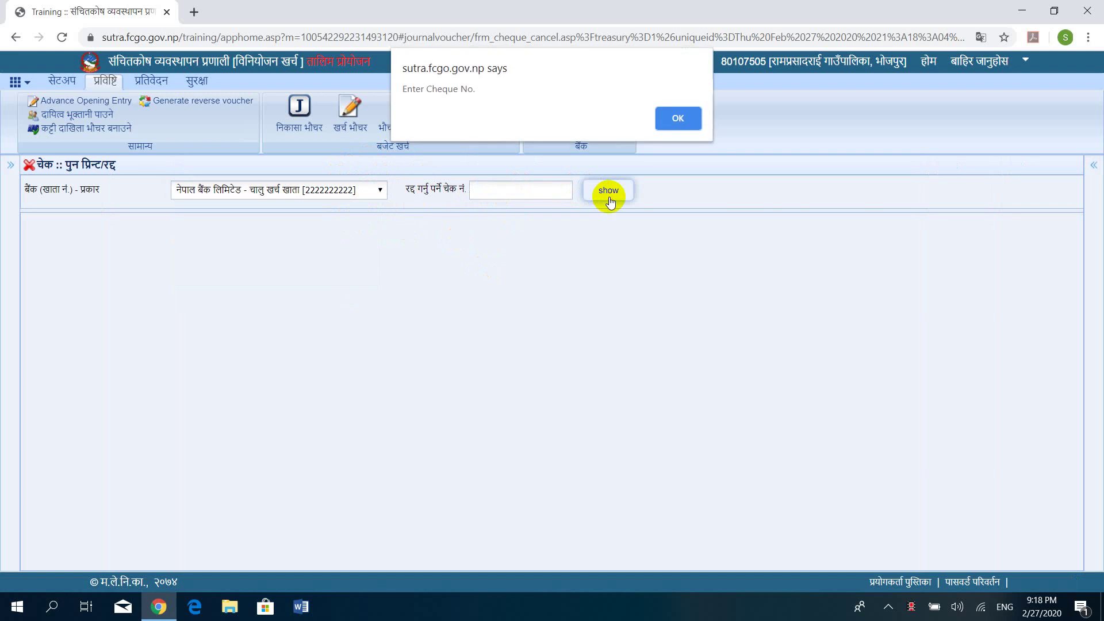
left_click(690, 117)
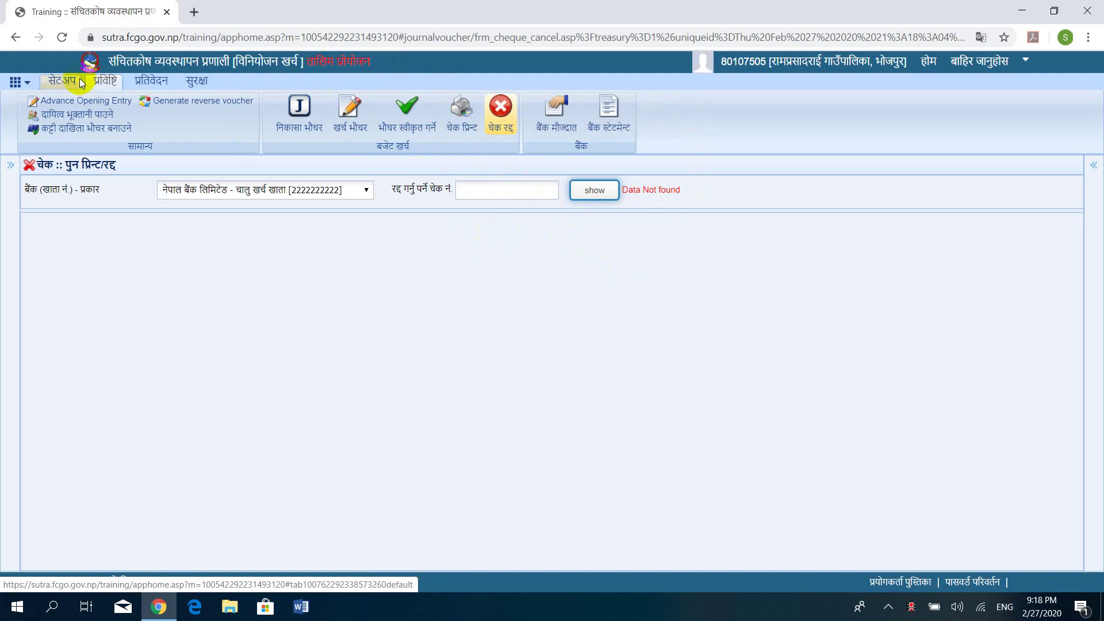
left_click(230, 103)
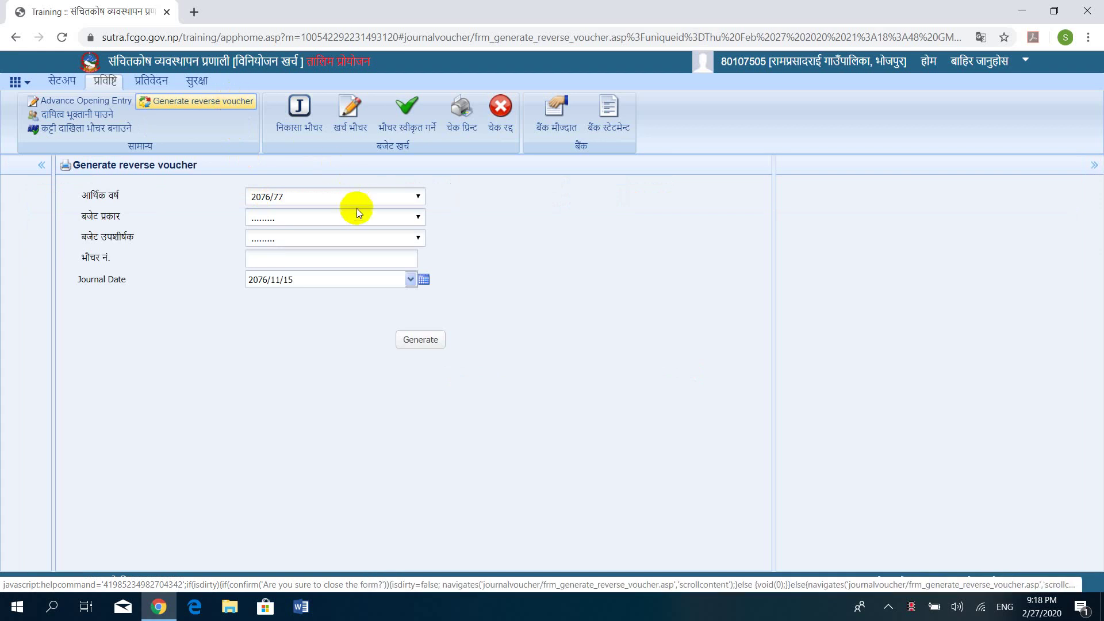
left_click(367, 219)
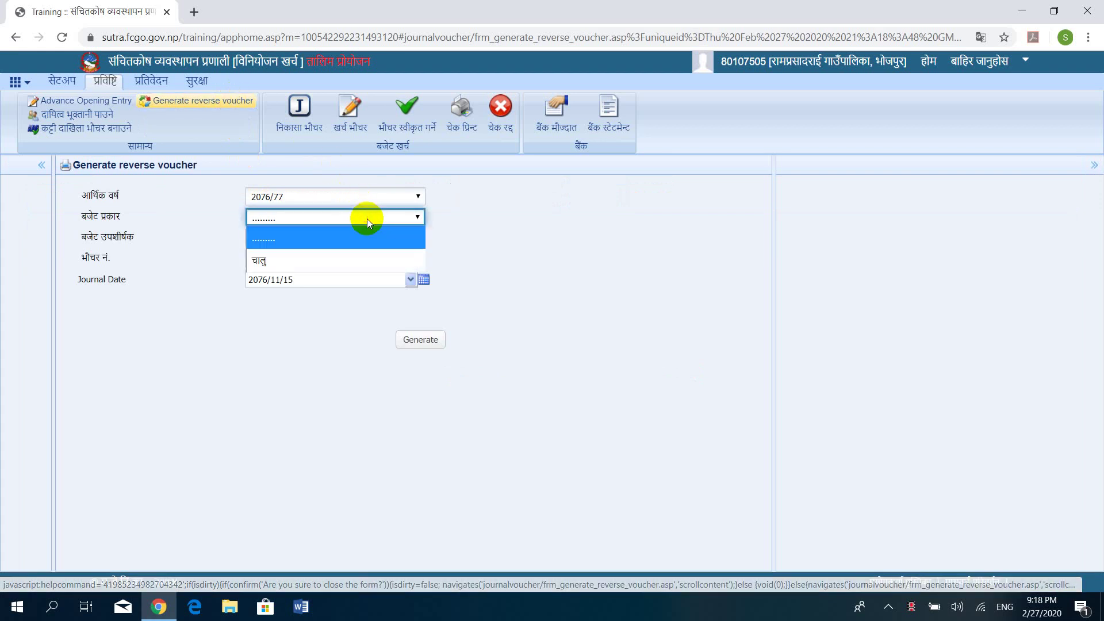
left_click(352, 255)
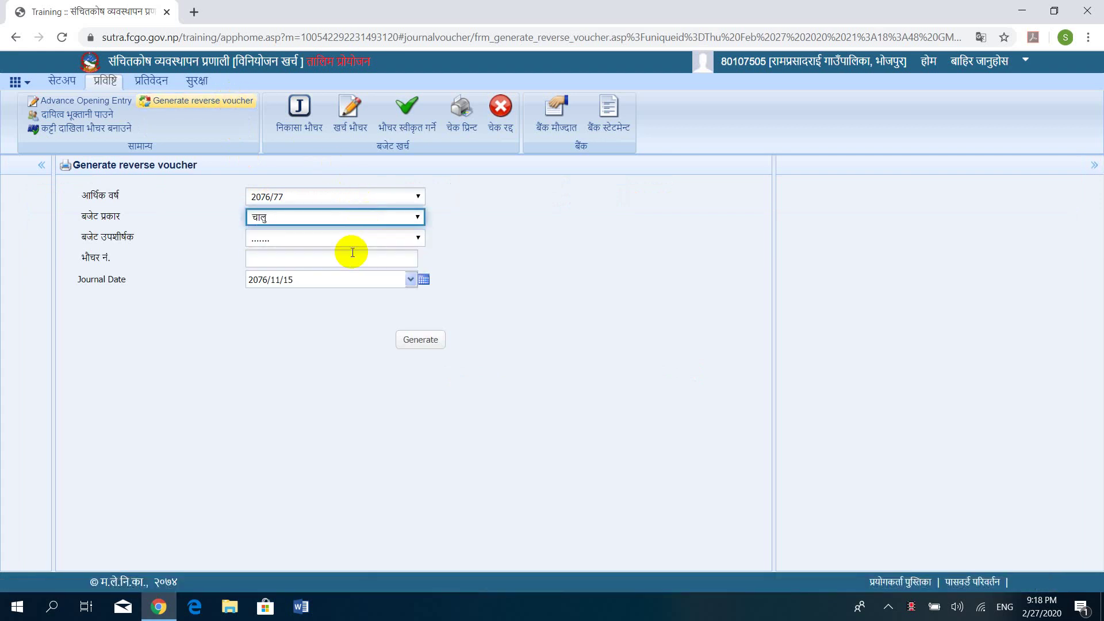
left_click(348, 236)
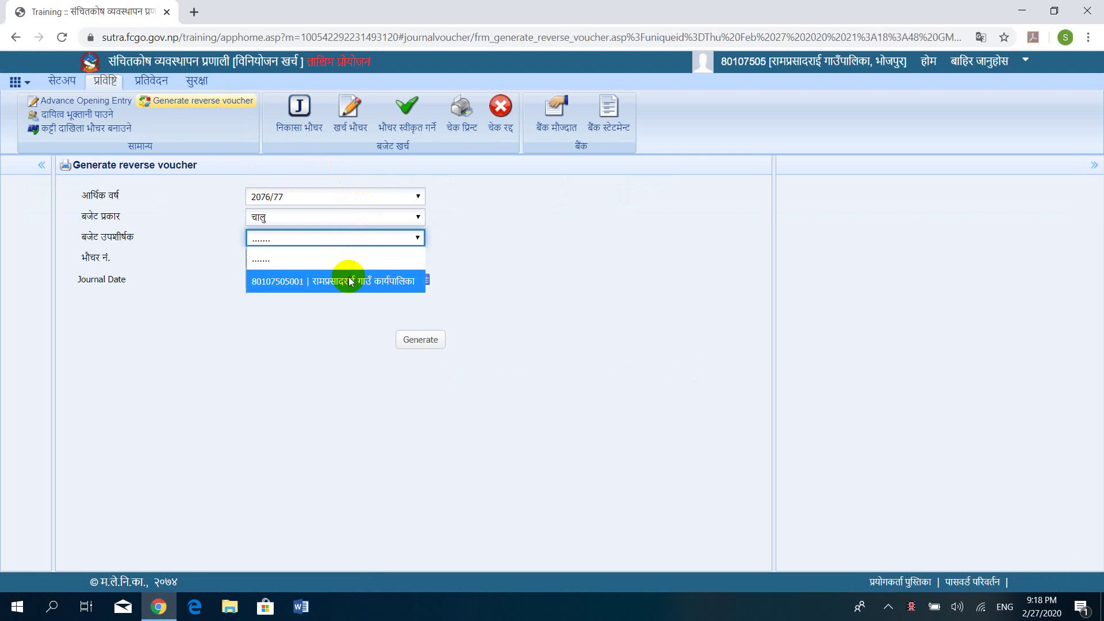
left_click(348, 281)
left_click(339, 257)
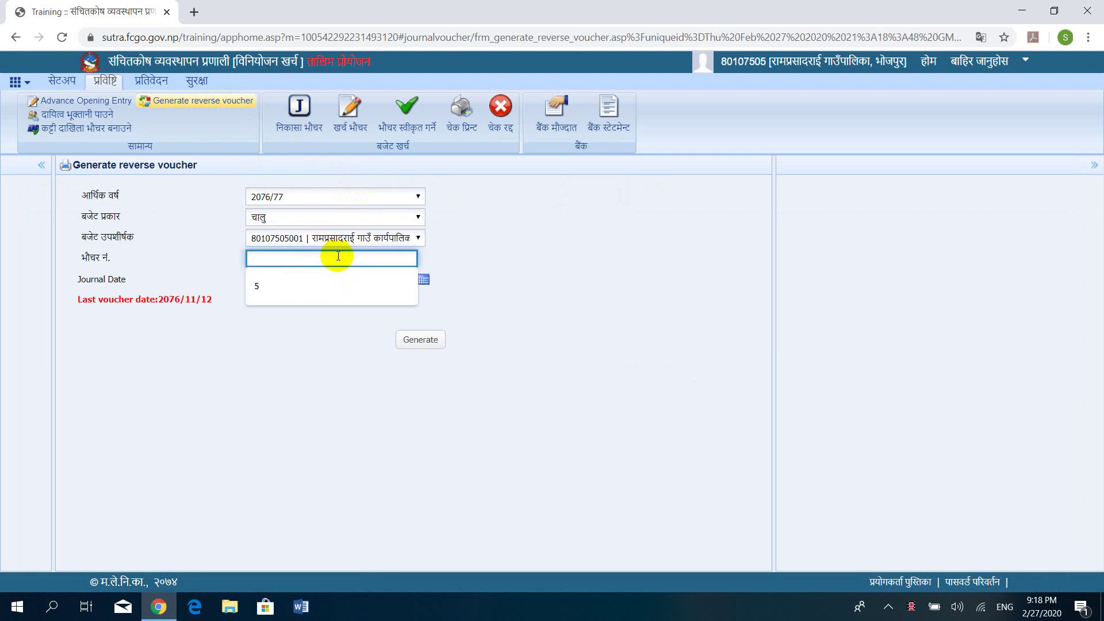
left_click(572, 249)
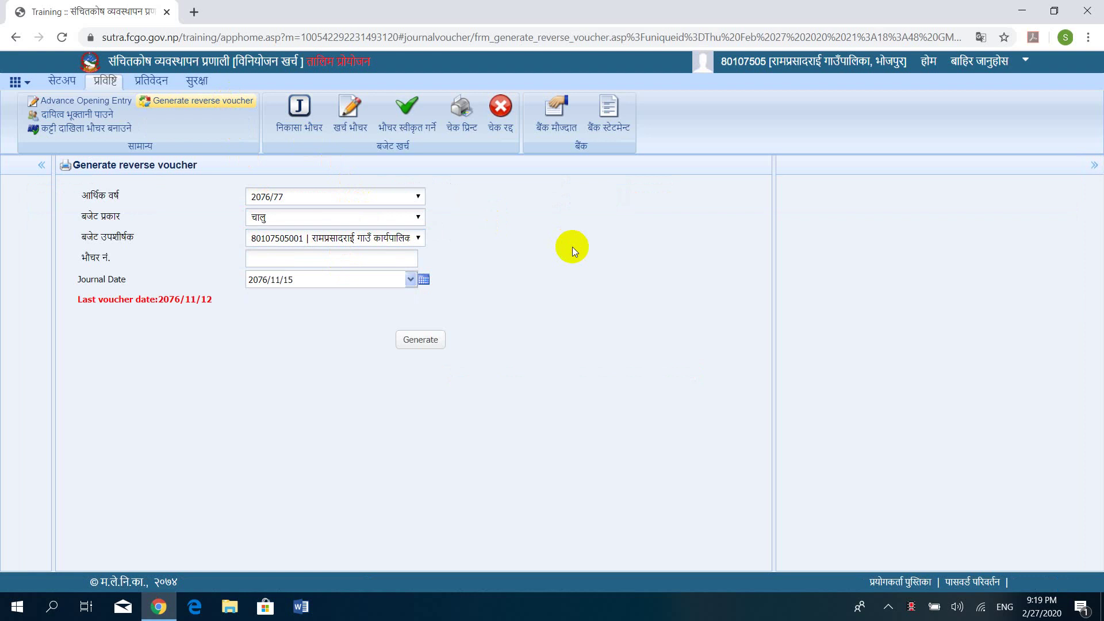
Search the खर्च भौचर records for fiscal year 2076/77 without a budget type filter to find the voucher number, and close the search
left_click(352, 119)
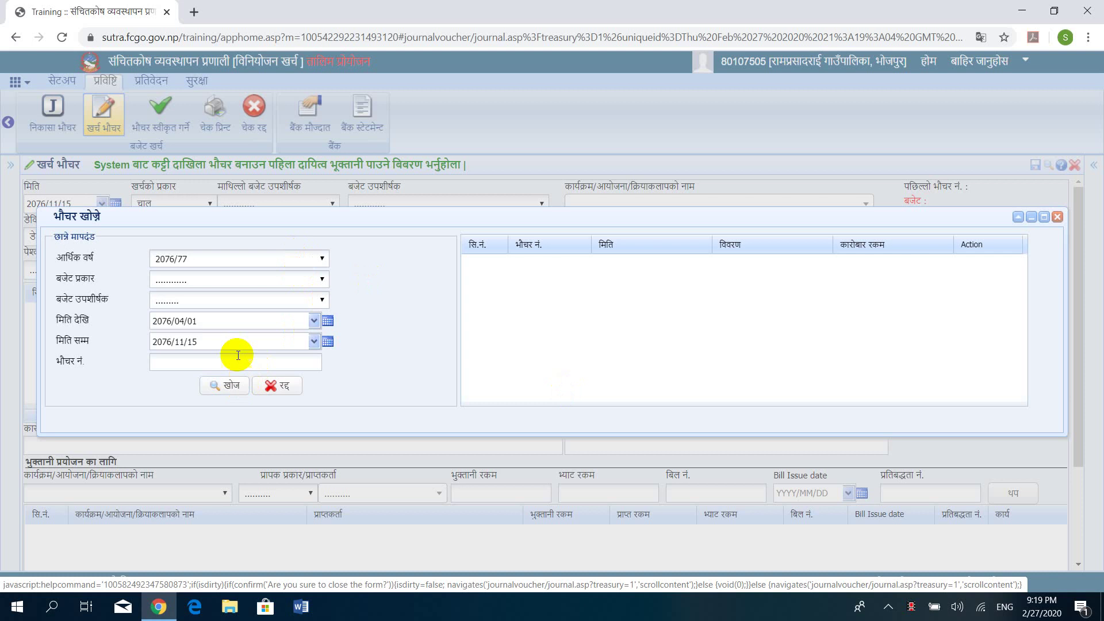
left_click(269, 280)
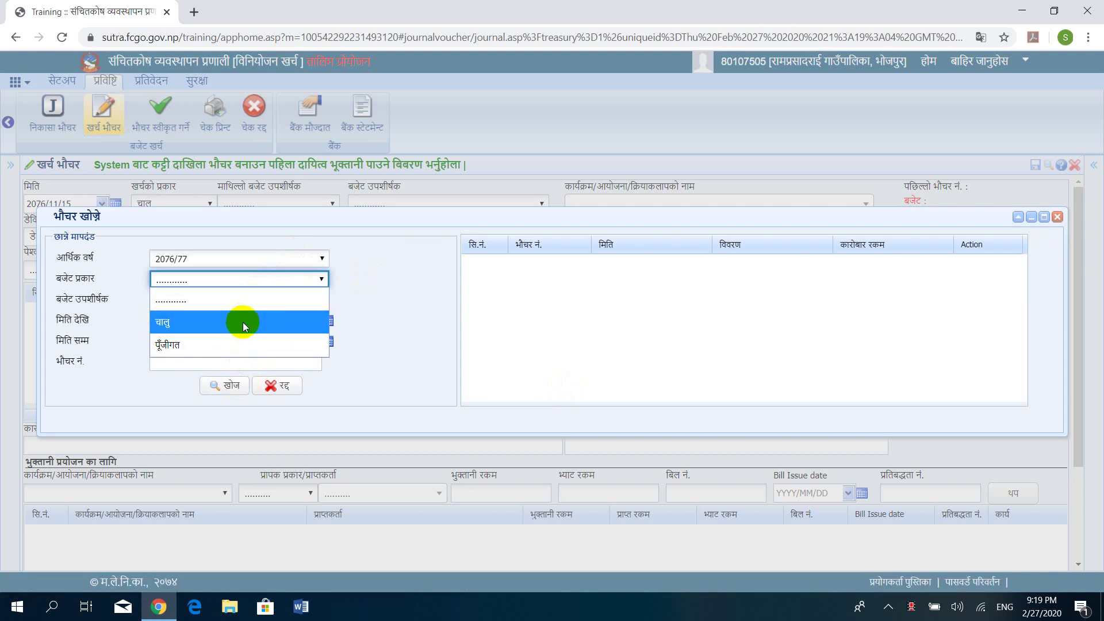
left_click(243, 322)
left_click(264, 277)
left_click(248, 300)
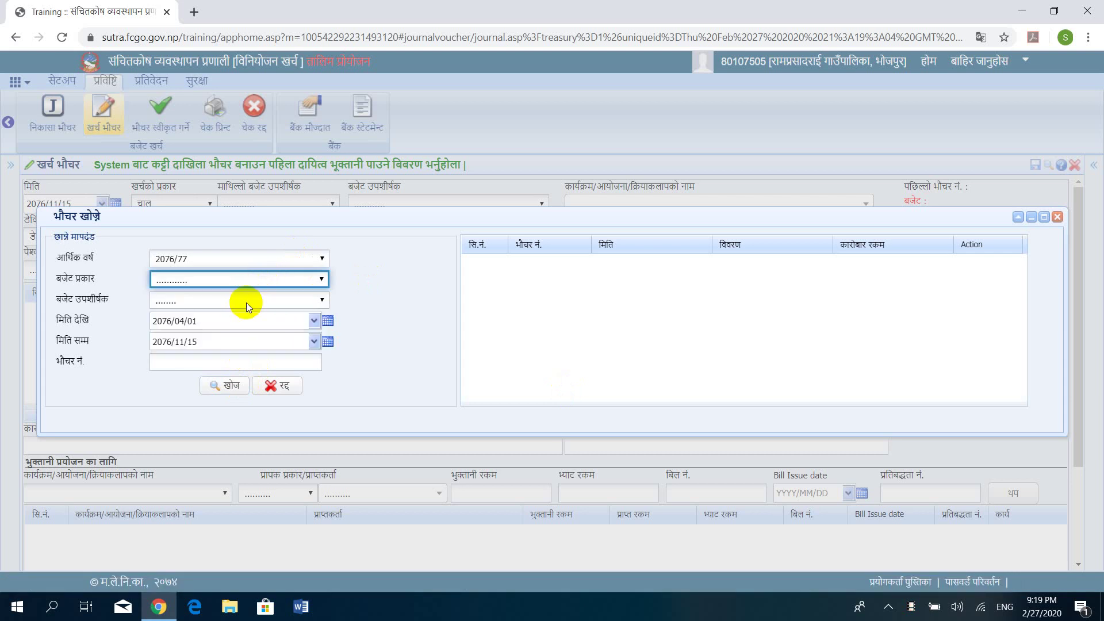
left_click(217, 386)
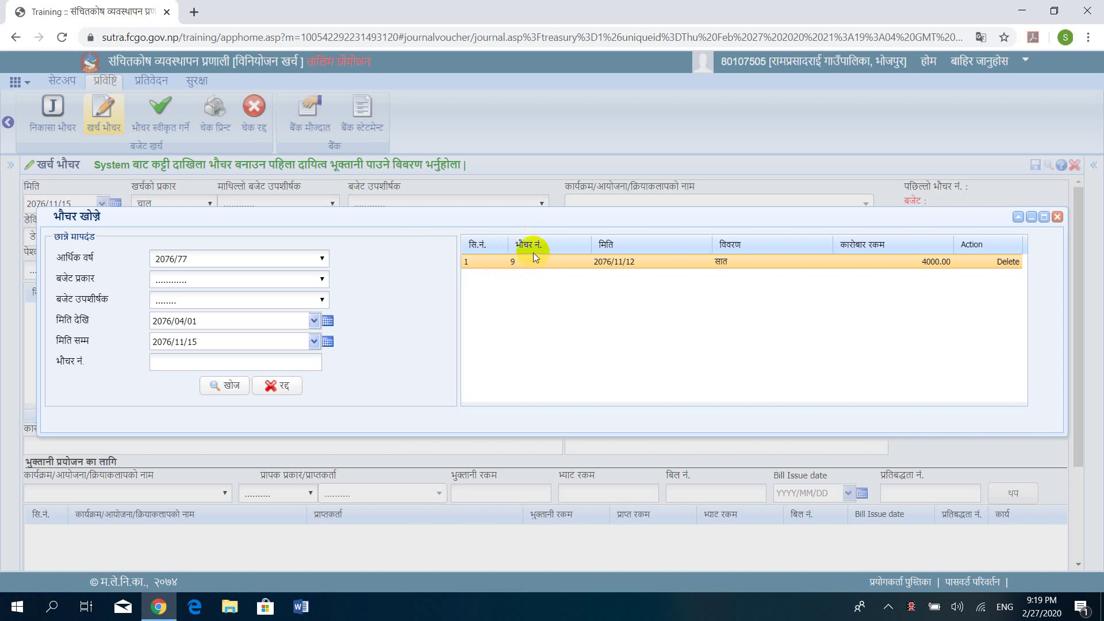
left_click(1055, 217)
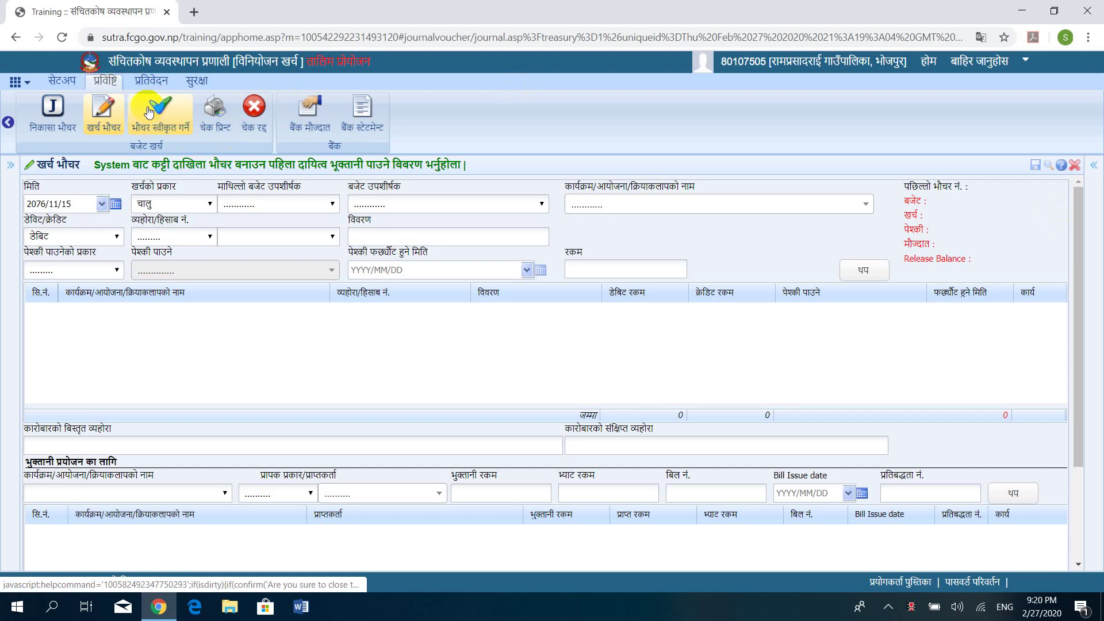
In the Generate reverse voucher form, set the budget type to चालु and the budget sub-heading to रामप्रसादराई गाउँ कार्यपालिका
left_click(10, 125)
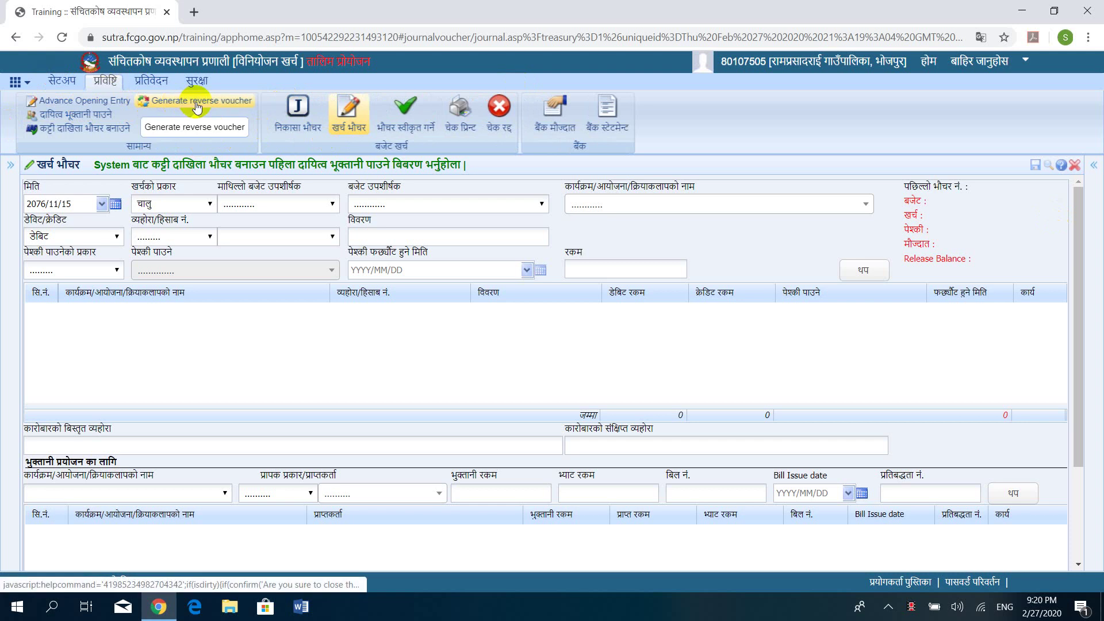
left_click(195, 105)
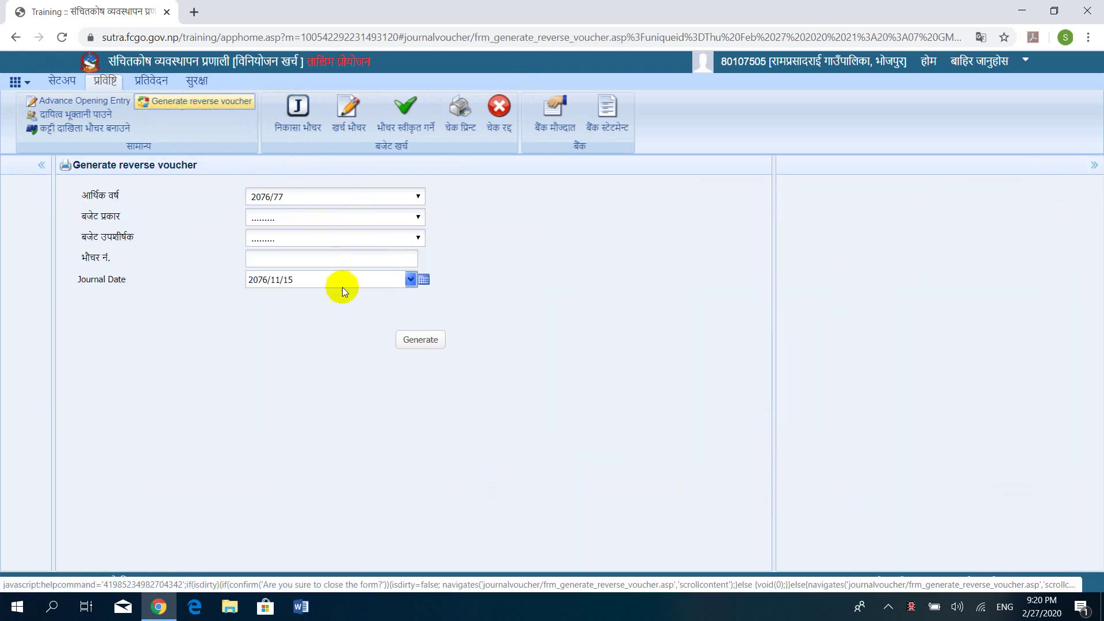
left_click(330, 225)
left_click(332, 255)
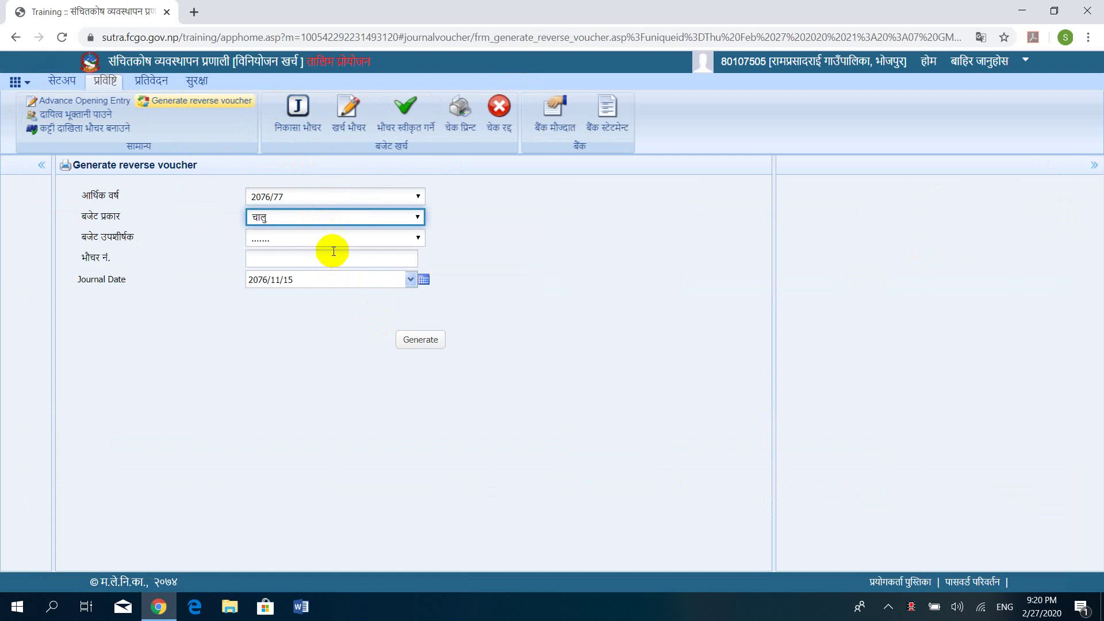
left_click(332, 244)
left_click(332, 278)
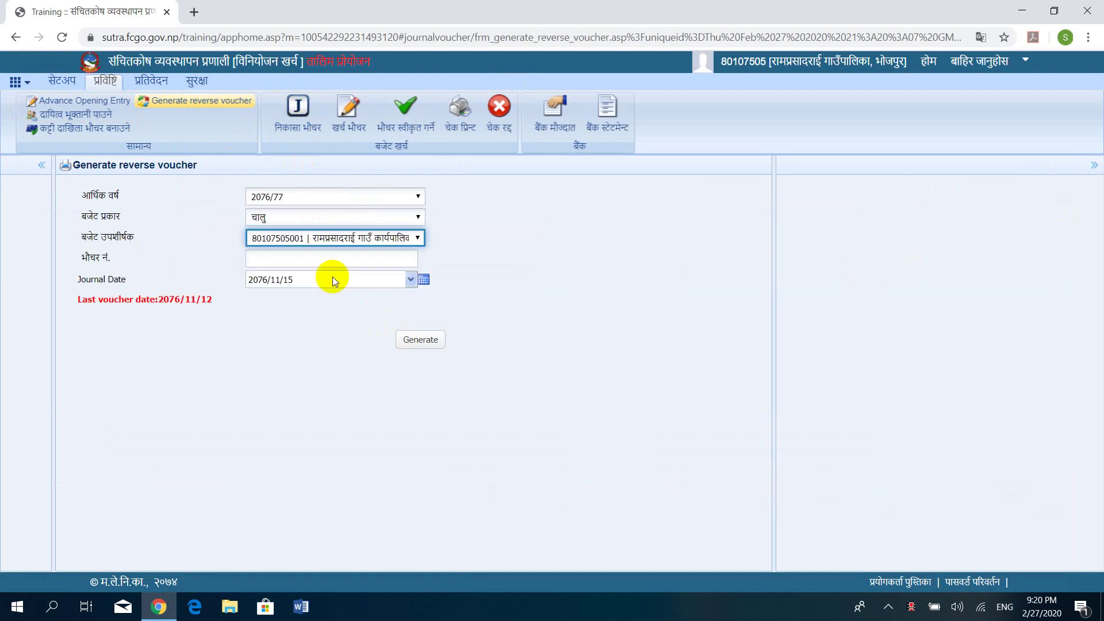
Enter 9 as the भौचर नं., generate the reverse voucher and acknowledge the message
left_click(315, 258)
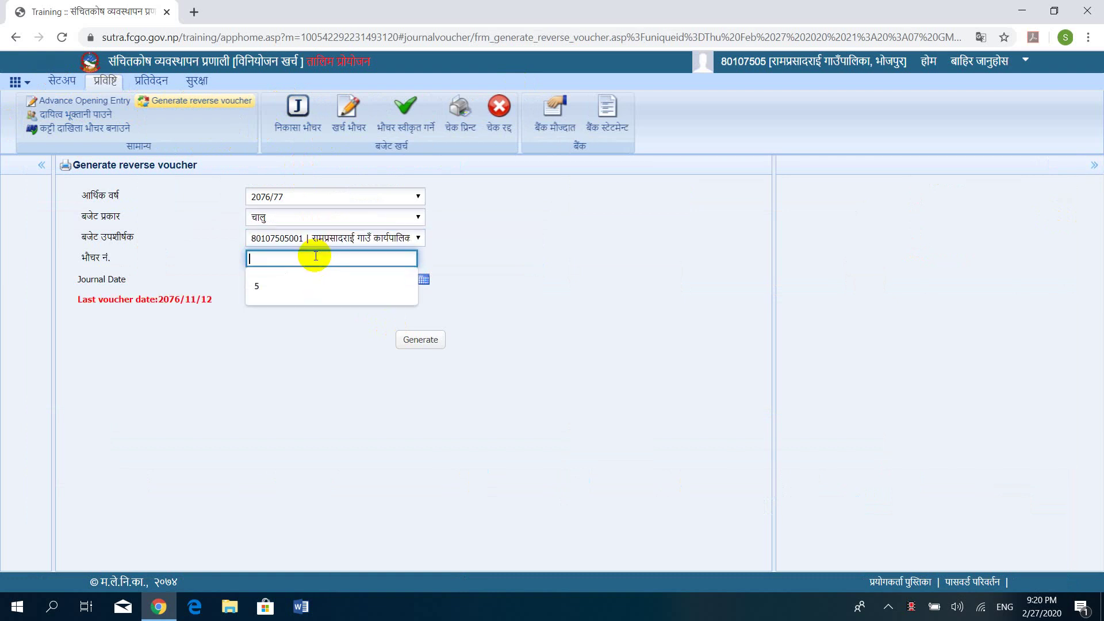
type("9")
left_click(410, 340)
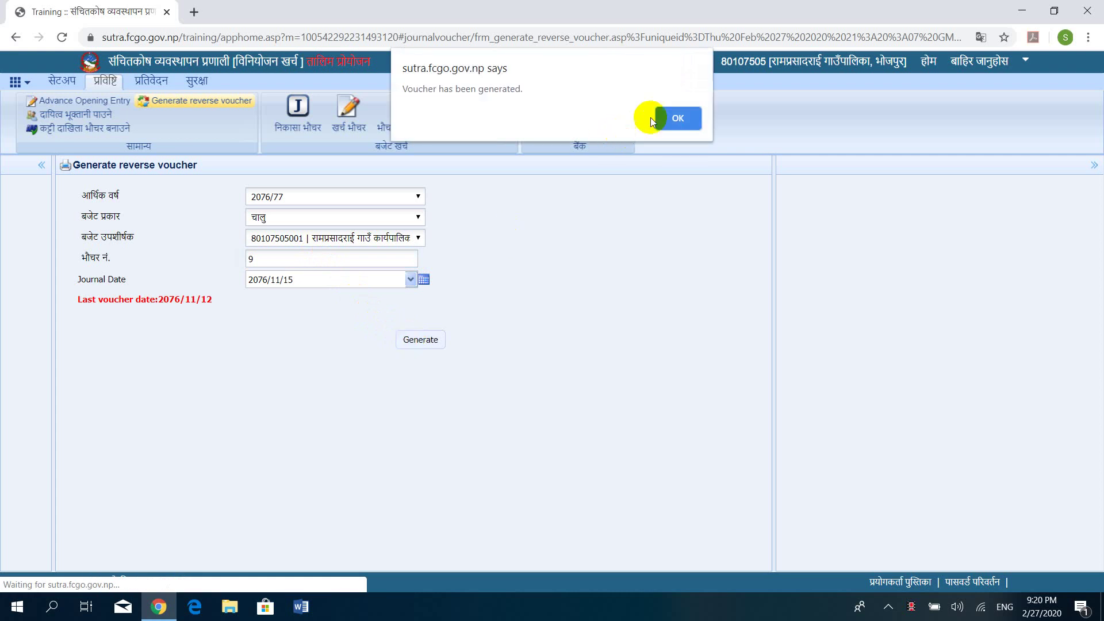
left_click(674, 118)
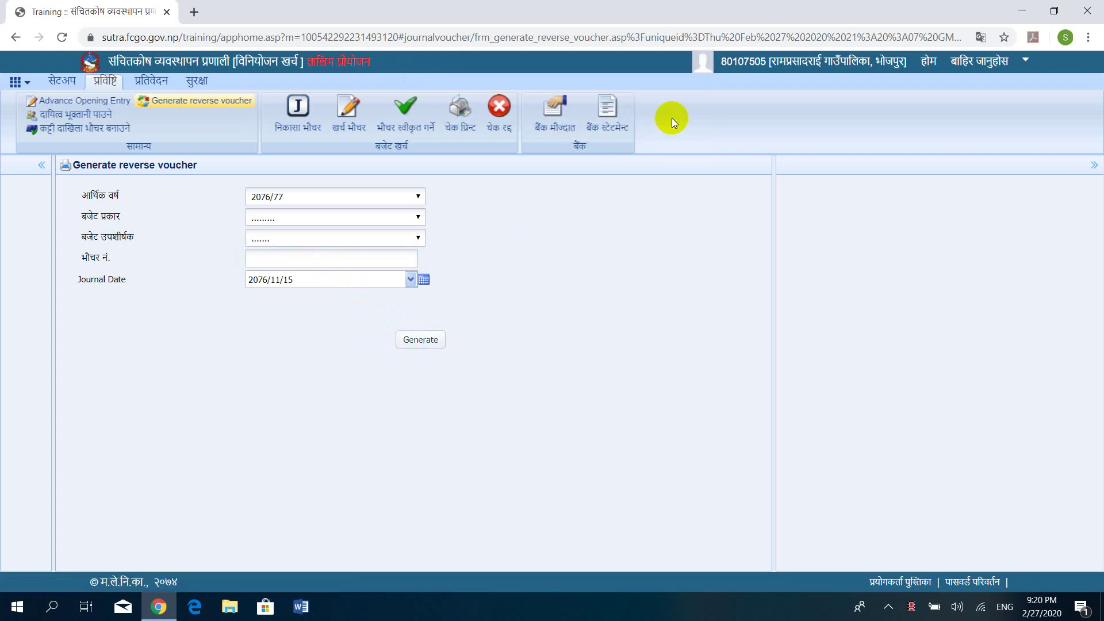
Approve voucher no. 9 in the भौचर स्वीकृत गर्ने list, view its गोश्वारा भौचर report, and return to the list
left_click(410, 124)
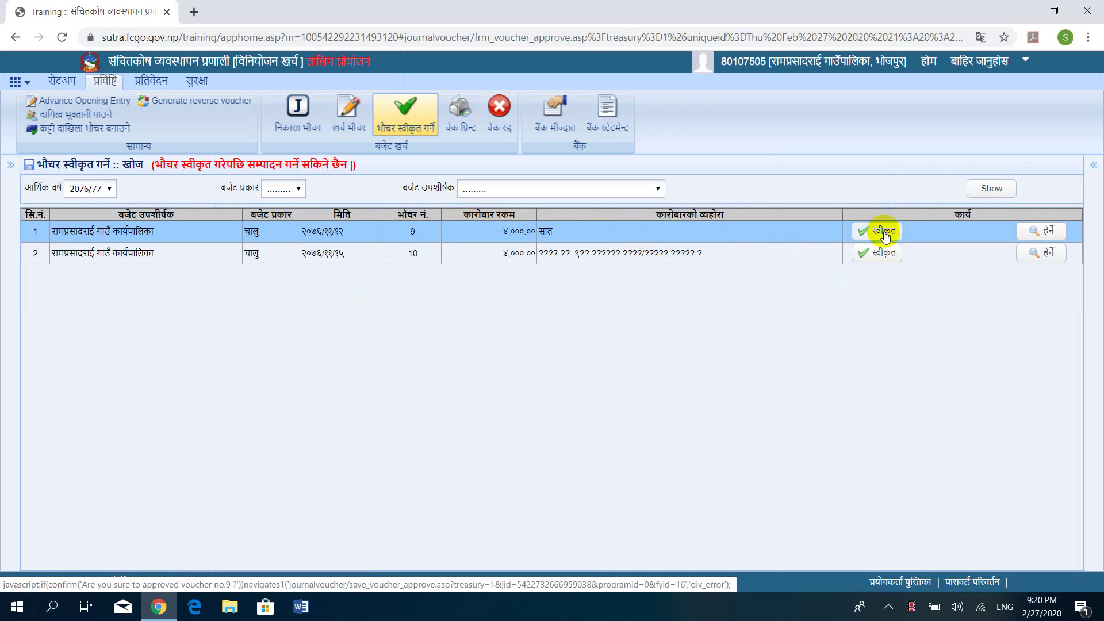
left_click(884, 235)
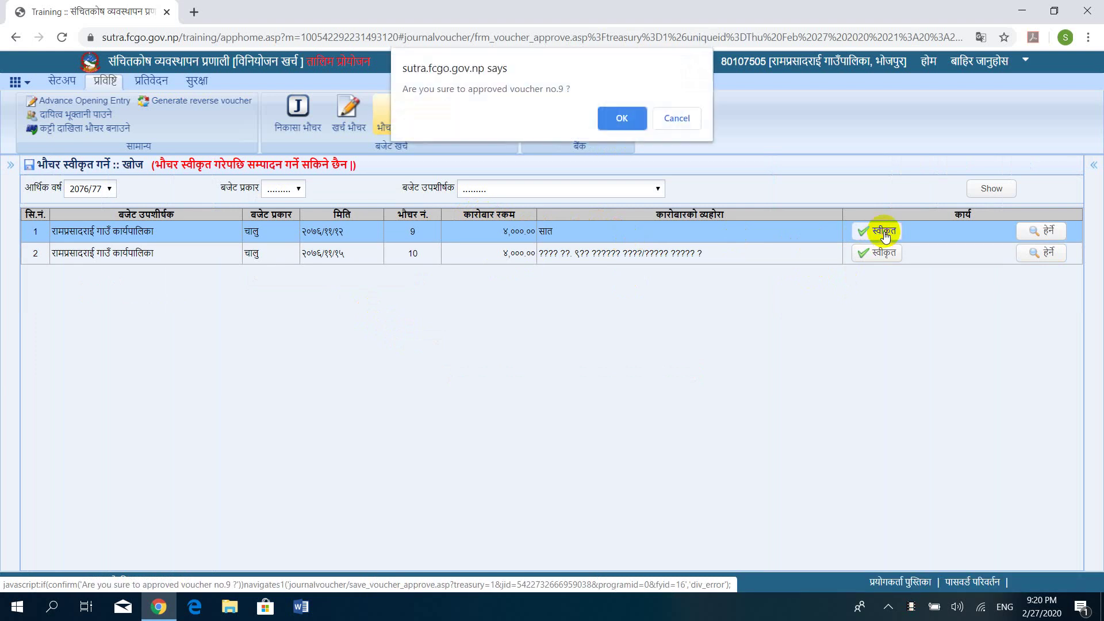
left_click(616, 117)
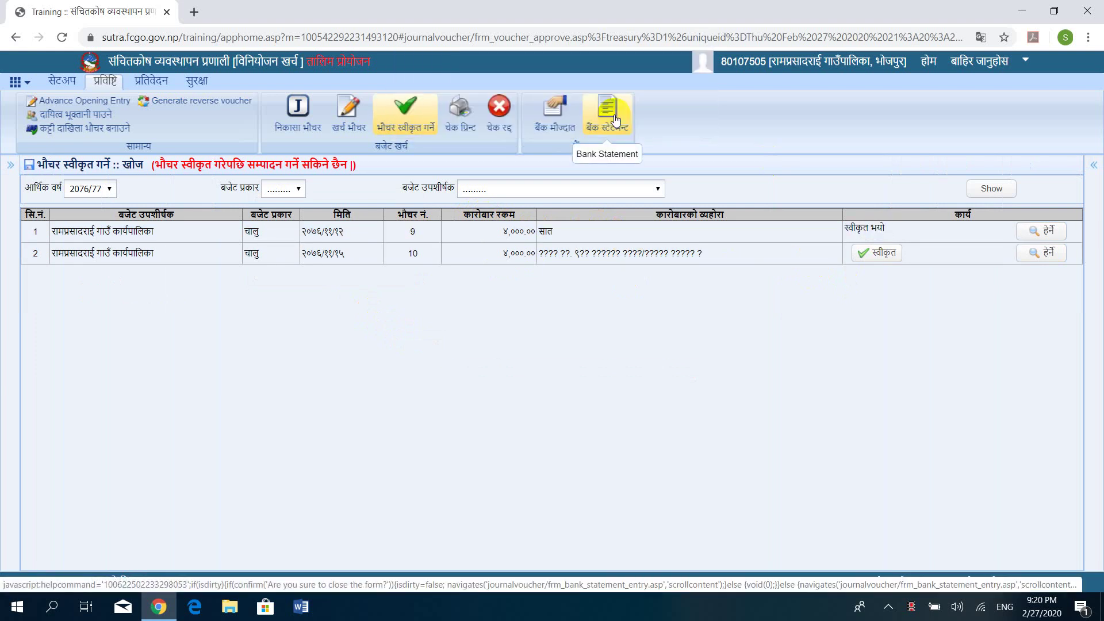
left_click(1050, 231)
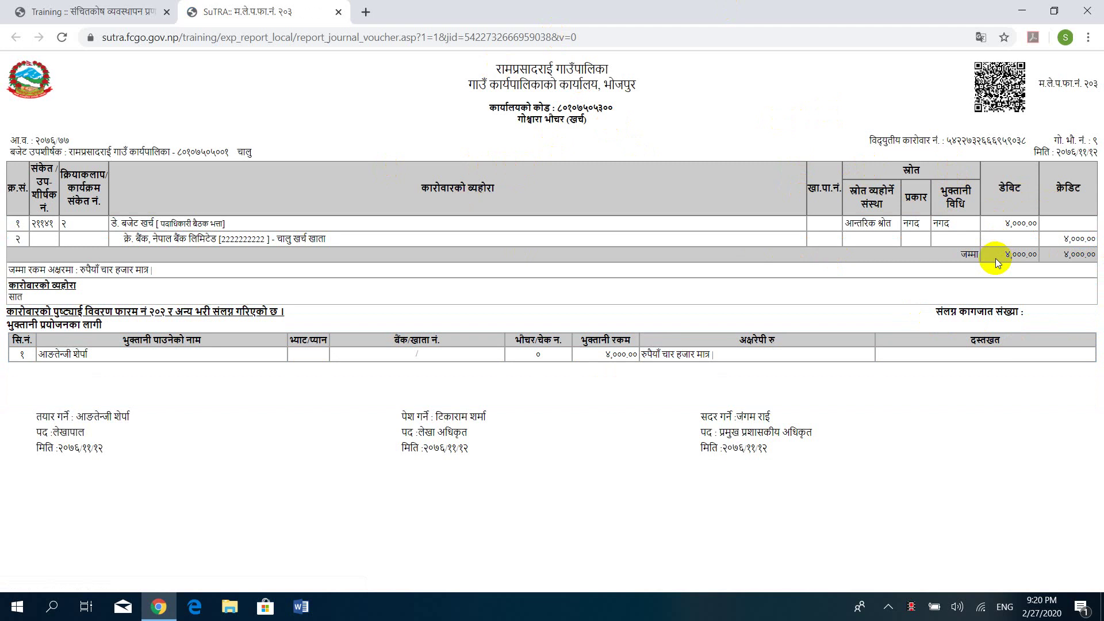
left_click(97, 7)
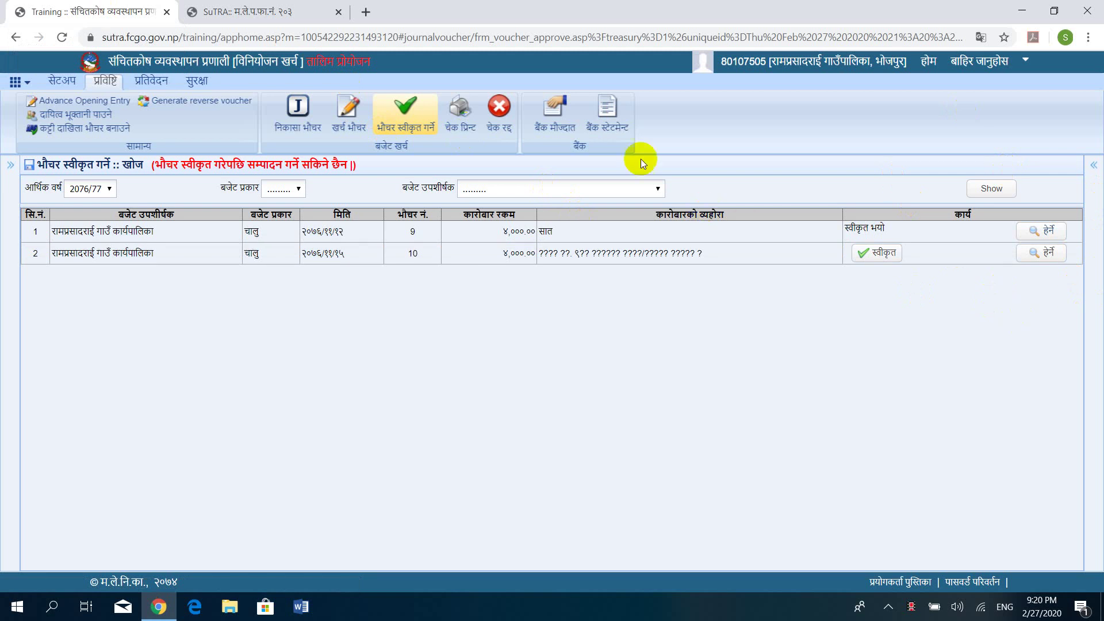
Open a blank खर्च भौचर entry form and look through the available choices for माथिल्लो बजेट उपशीर्षक without selecting one
left_click(344, 118)
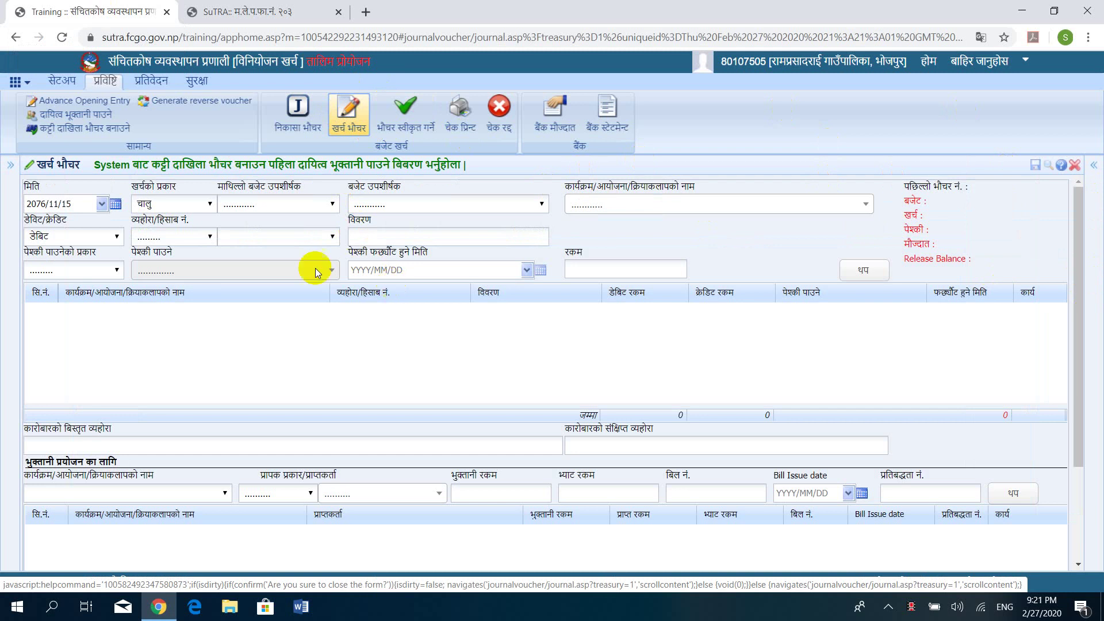
left_click(248, 206)
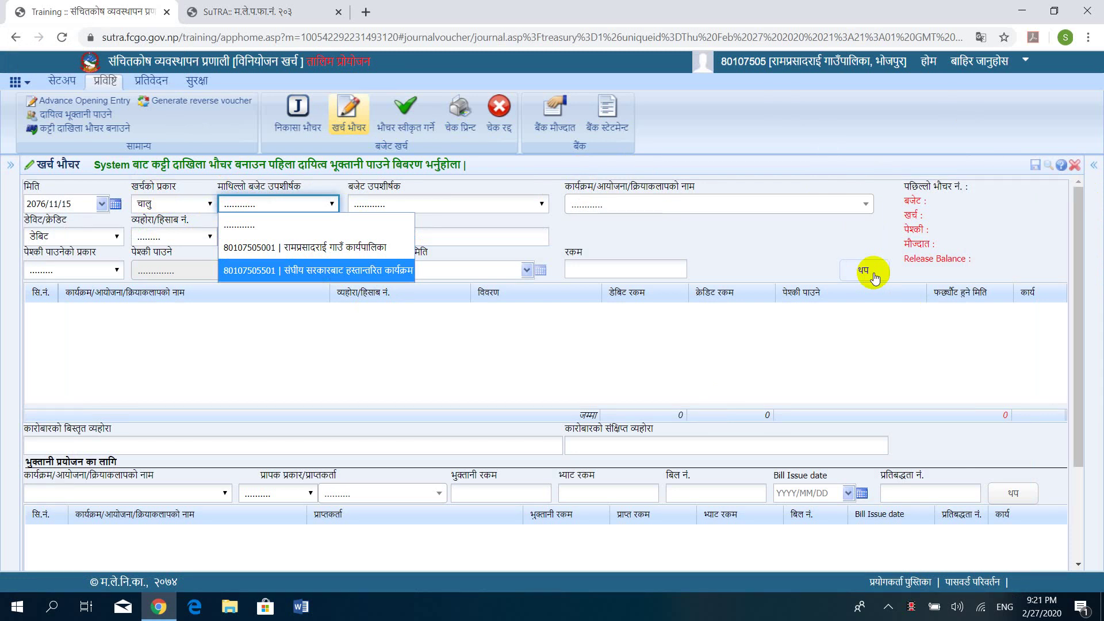
left_click(881, 134)
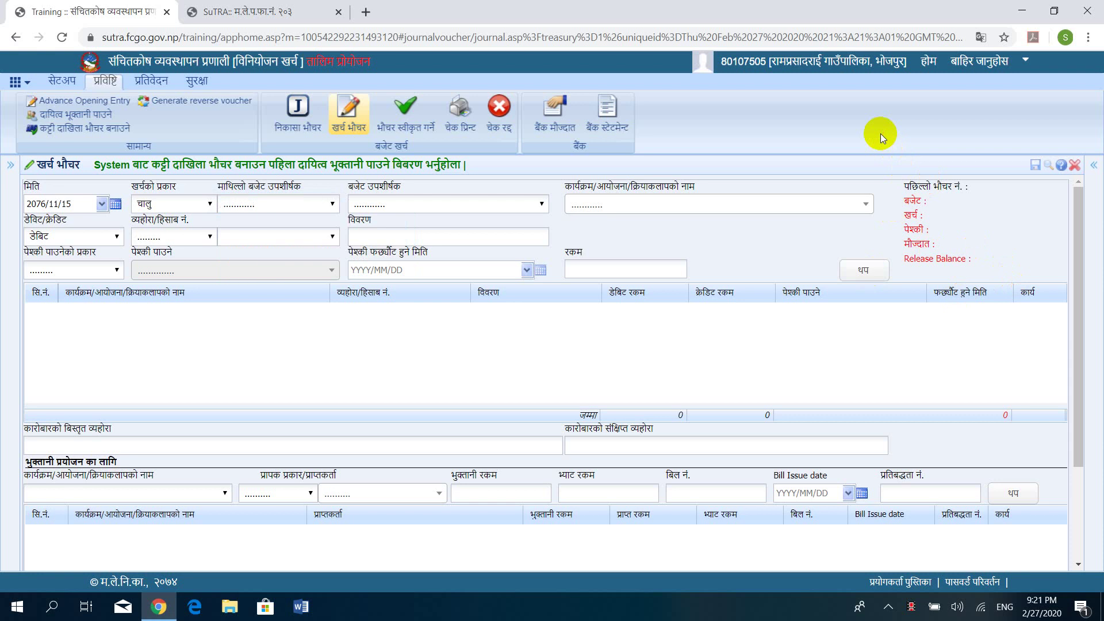